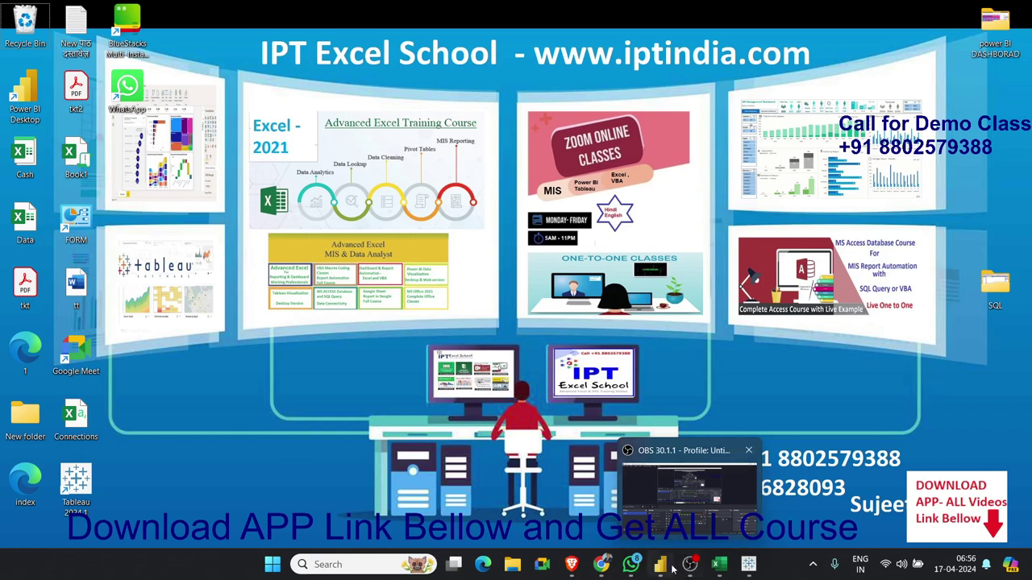
# - Restore the Power BI Desktop window showing the 6AM2 report's Sales Dashboard-2024 page
pyautogui.click(661, 565)
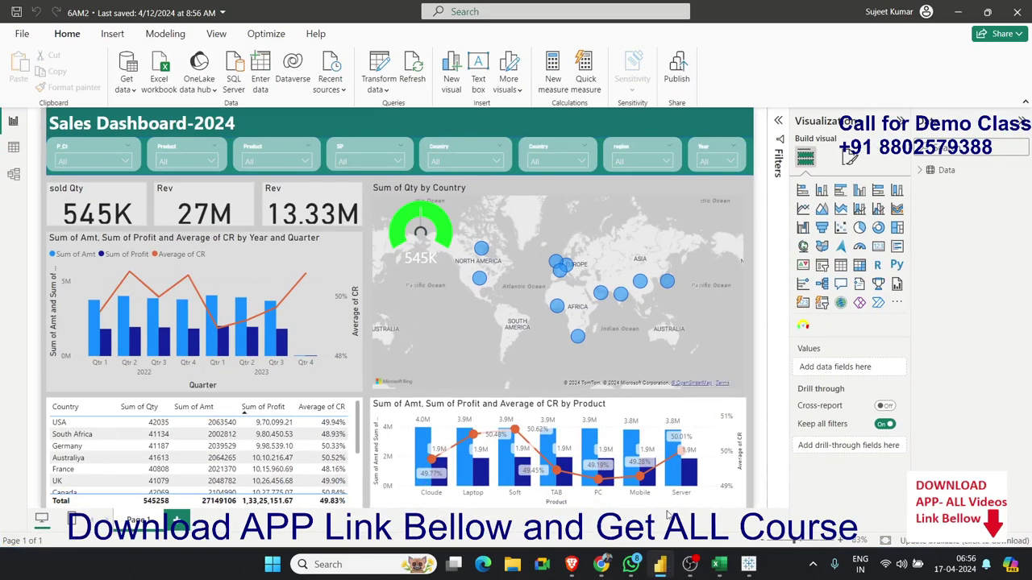
# - After a quick look at Tableau, add a blank Page 2 to the 6AM2 report
pyautogui.click(748, 564)
pyautogui.moveTo(631, 564)
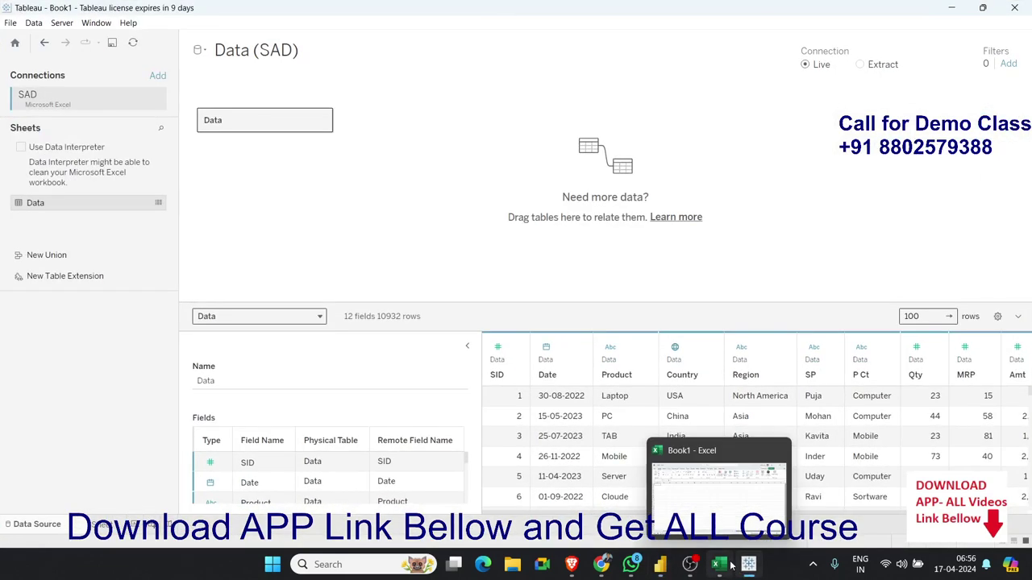
pyautogui.click(659, 564)
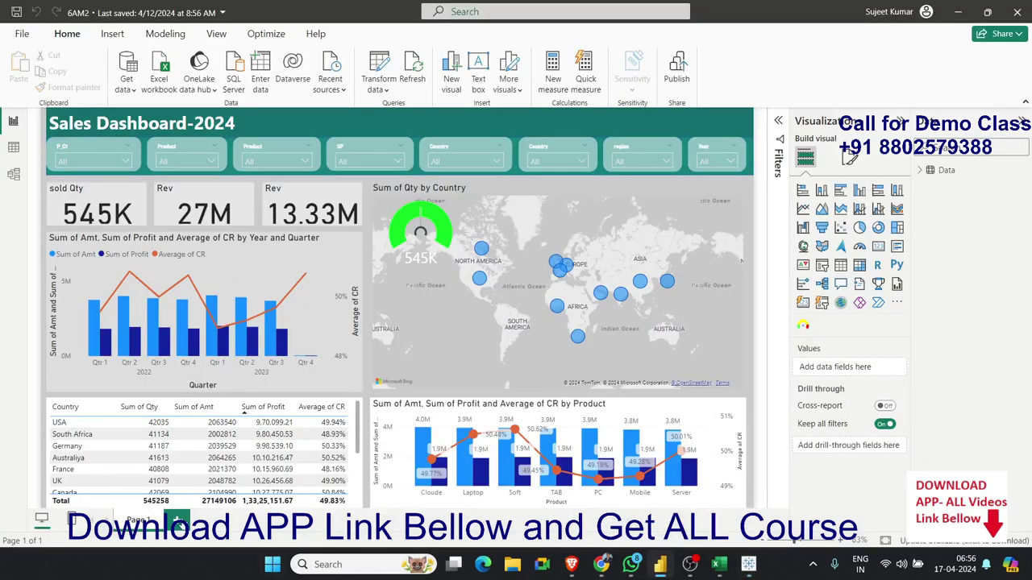
pyautogui.click(180, 521)
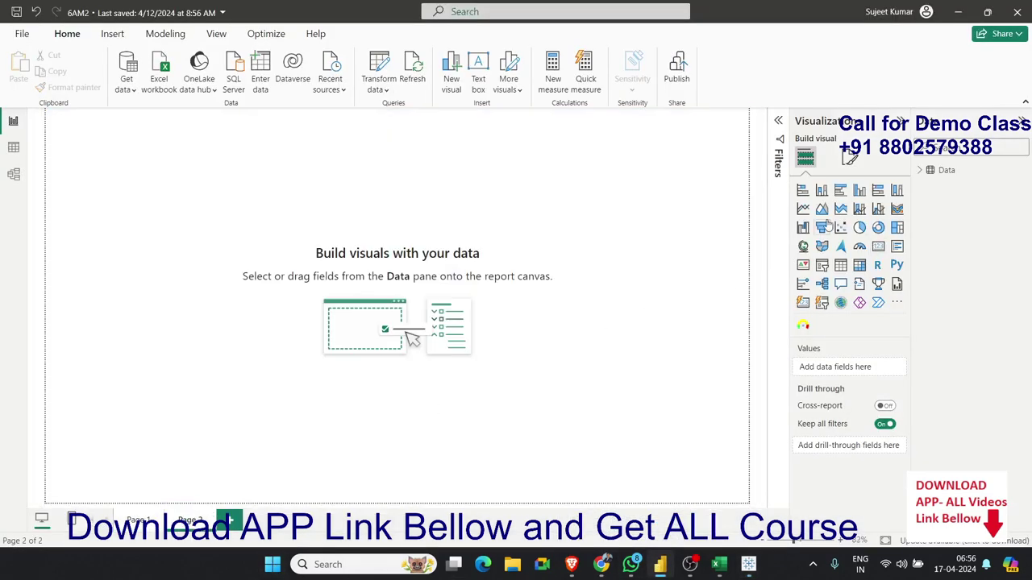
# - Place a resized clustered column chart of Sum of Qty by Country on Page 2
pyautogui.click(859, 190)
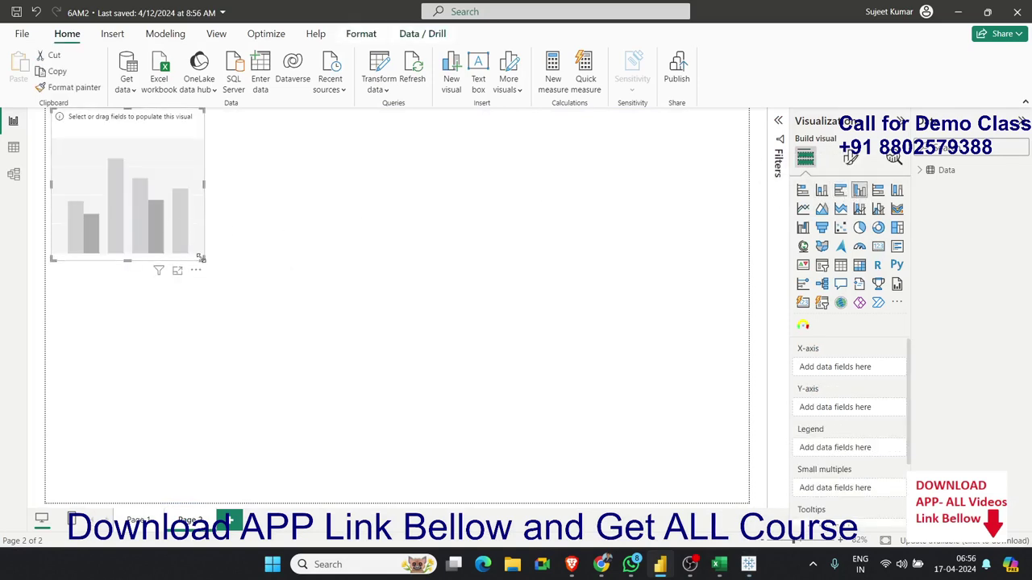
pyautogui.moveTo(201, 258)
pyautogui.mouseDown()
pyautogui.moveTo(283, 299)
pyautogui.moveTo(237, 285)
pyautogui.mouseUp()
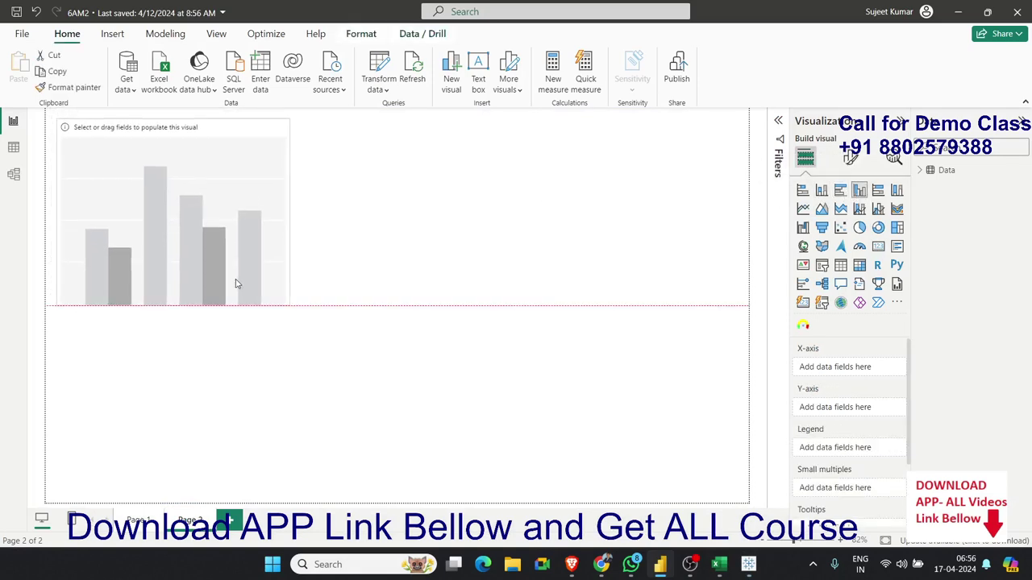
pyautogui.click(926, 170)
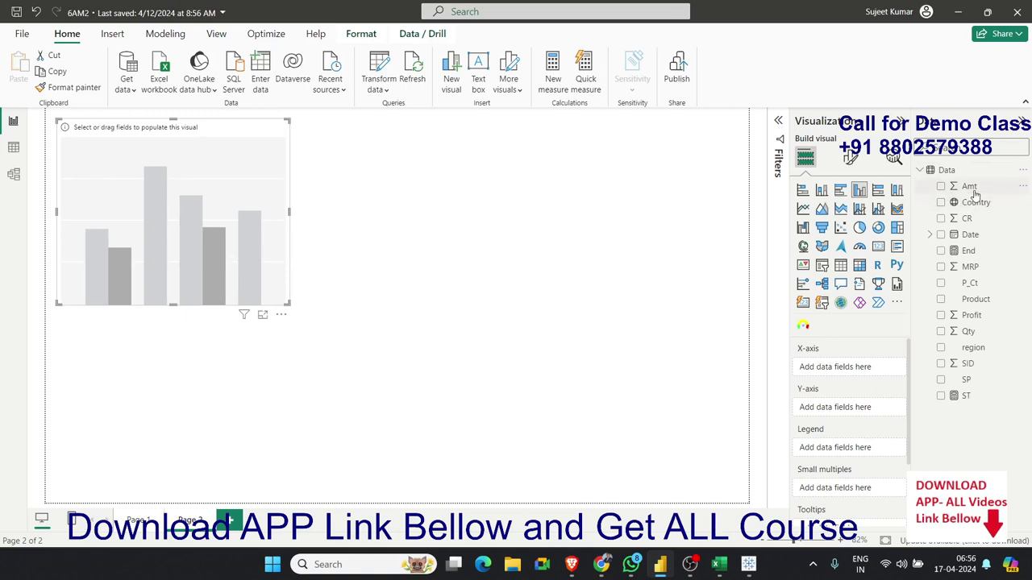
pyautogui.moveTo(976, 203); pyautogui.dragTo(250, 237)
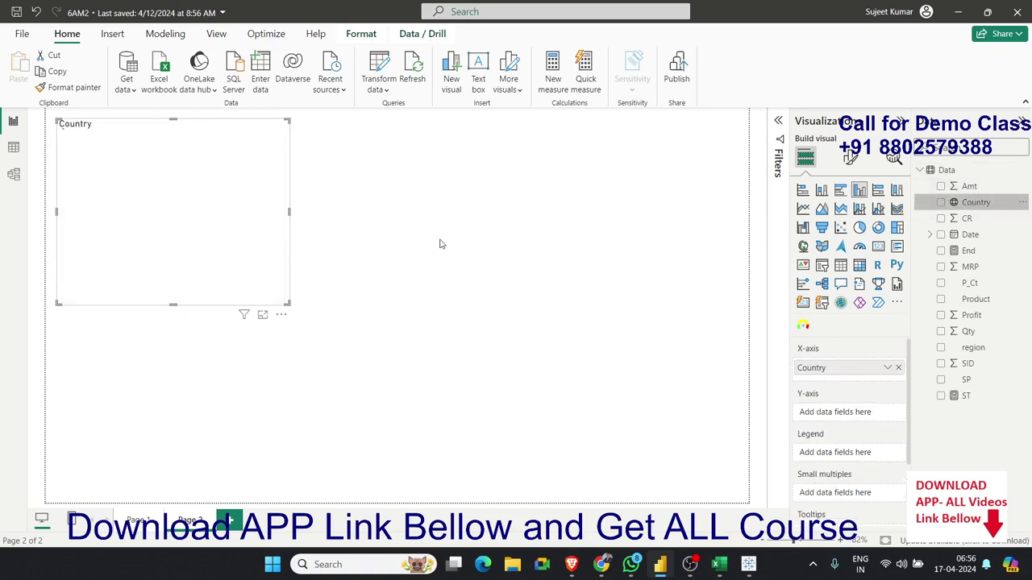
pyautogui.moveTo(968, 331)
pyautogui.mouseDown()
pyautogui.moveTo(283, 310)
pyautogui.moveTo(292, 275)
pyautogui.mouseUp()
pyautogui.click(349, 271)
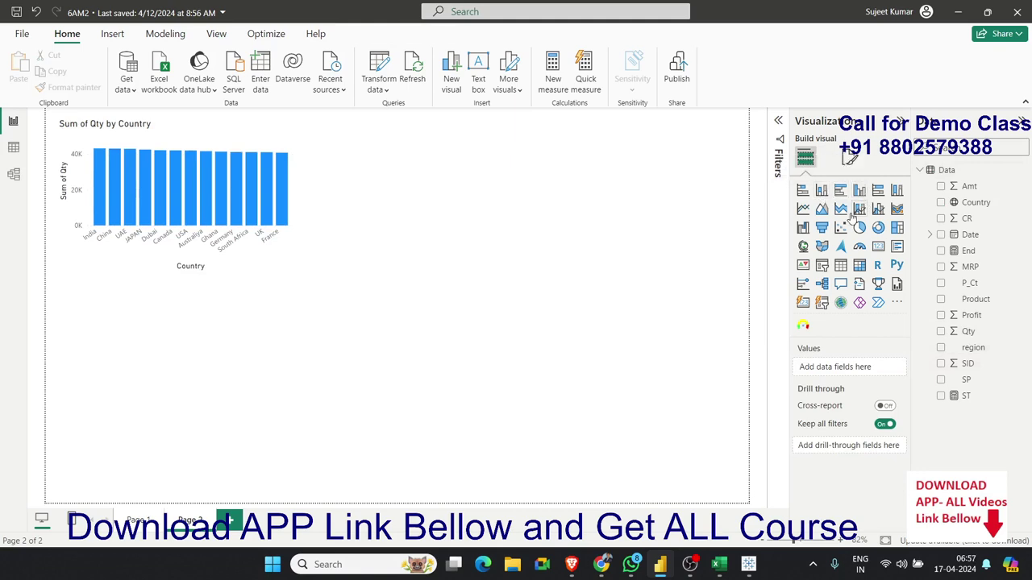
# - Add a widened Sum of Qty by region line chart beside the column chart, then go to Tableau
pyautogui.click(803, 209)
pyautogui.moveTo(170, 347)
pyautogui.mouseDown()
pyautogui.moveTo(511, 279)
pyautogui.moveTo(428, 194)
pyautogui.moveTo(422, 203)
pyautogui.mouseUp()
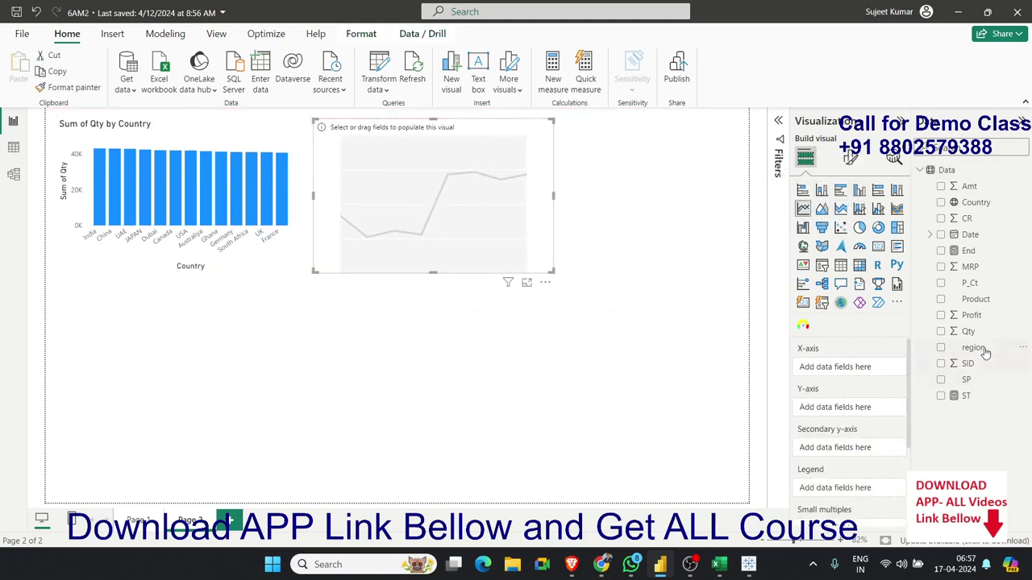
pyautogui.moveTo(967, 332); pyautogui.dragTo(455, 235)
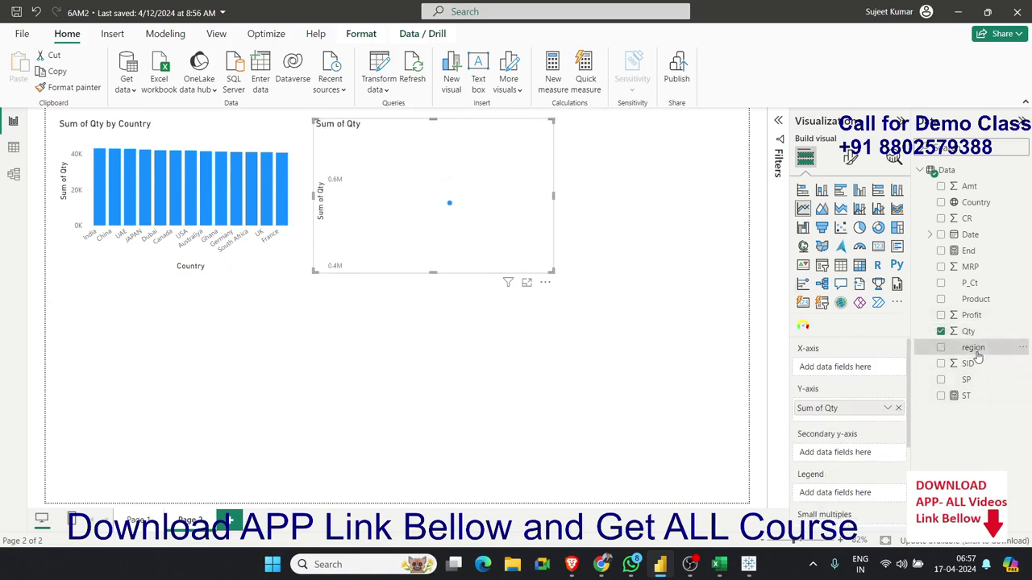
pyautogui.moveTo(973, 348); pyautogui.dragTo(511, 247)
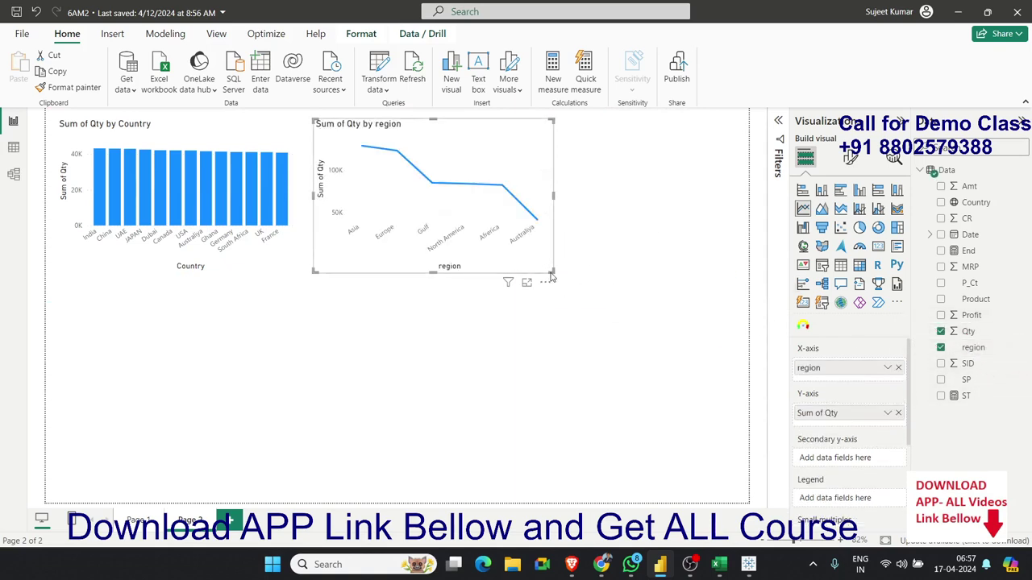
pyautogui.moveTo(551, 277); pyautogui.dragTo(555, 274)
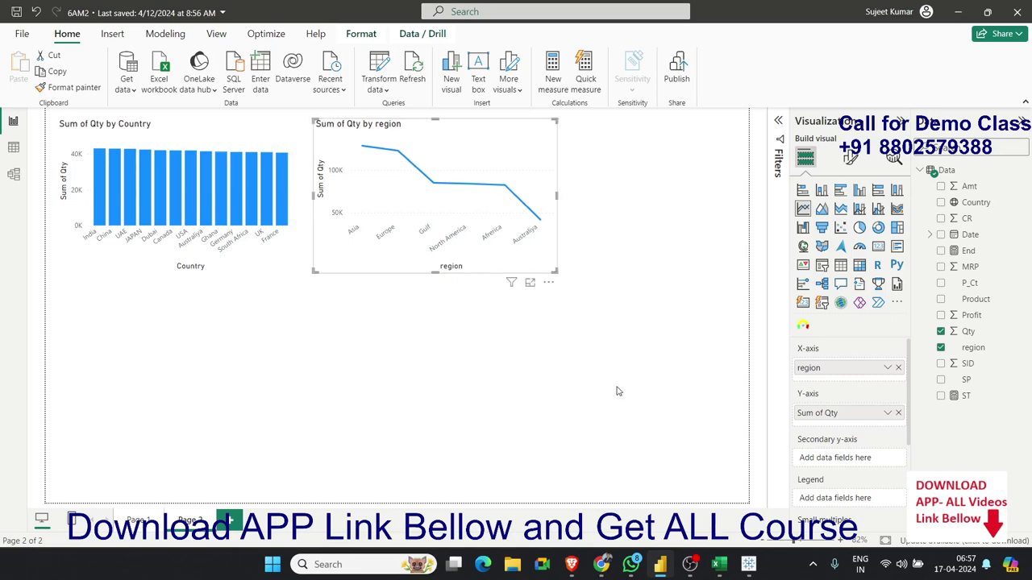
pyautogui.click(659, 564)
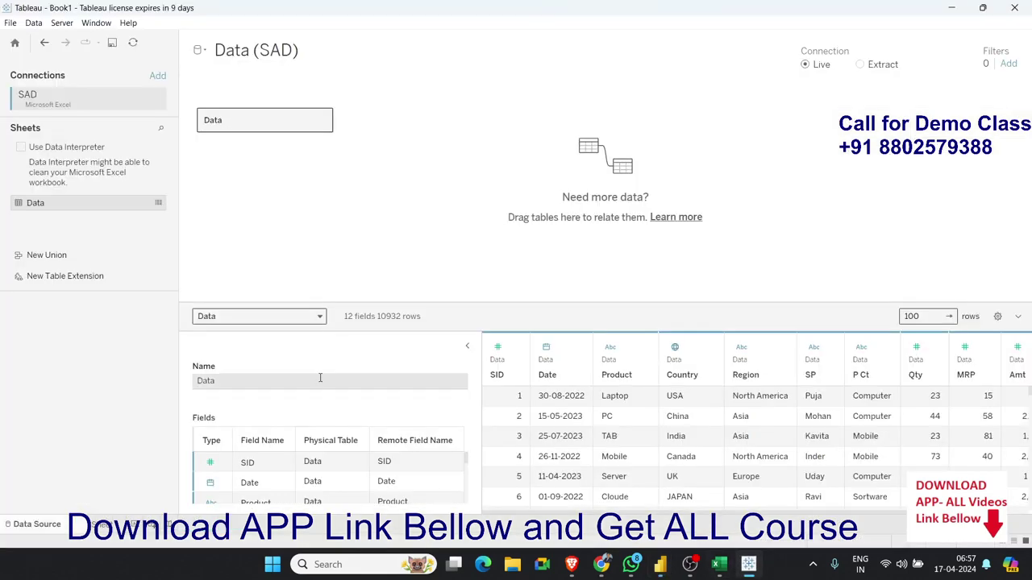
# - Chart Sum of Qty by Country as vertical bars in Sheet 1, then add blank Sheet 2
pyautogui.click(105, 528)
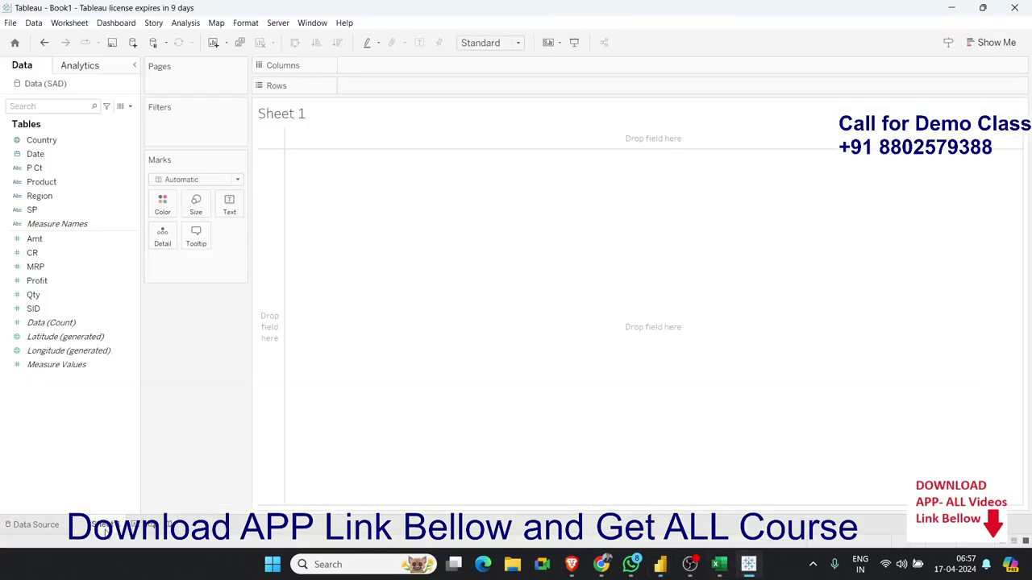
pyautogui.click(61, 140)
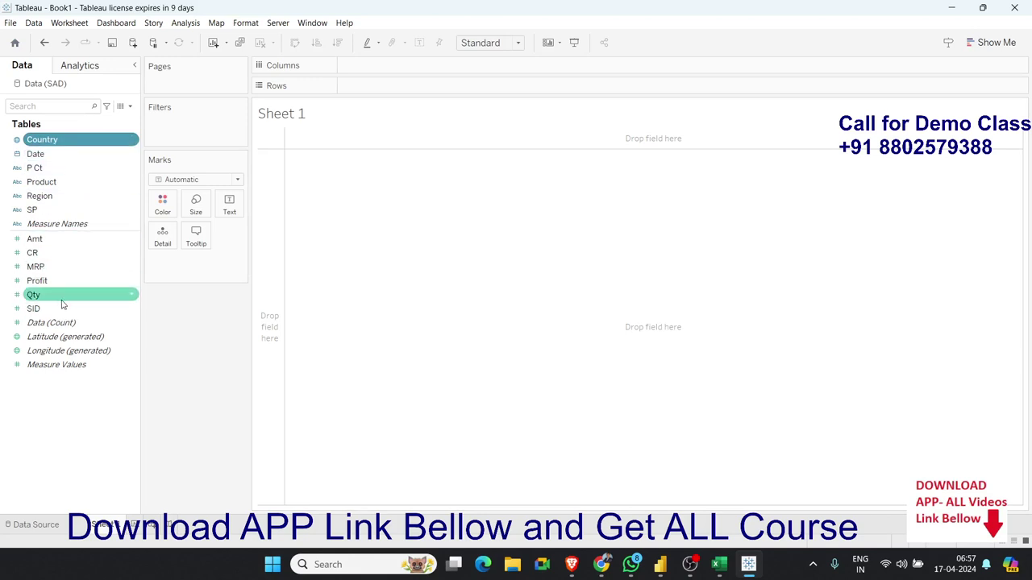
pyautogui.keyDown('shift'); pyautogui.click(62, 298); pyautogui.keyUp('shift')
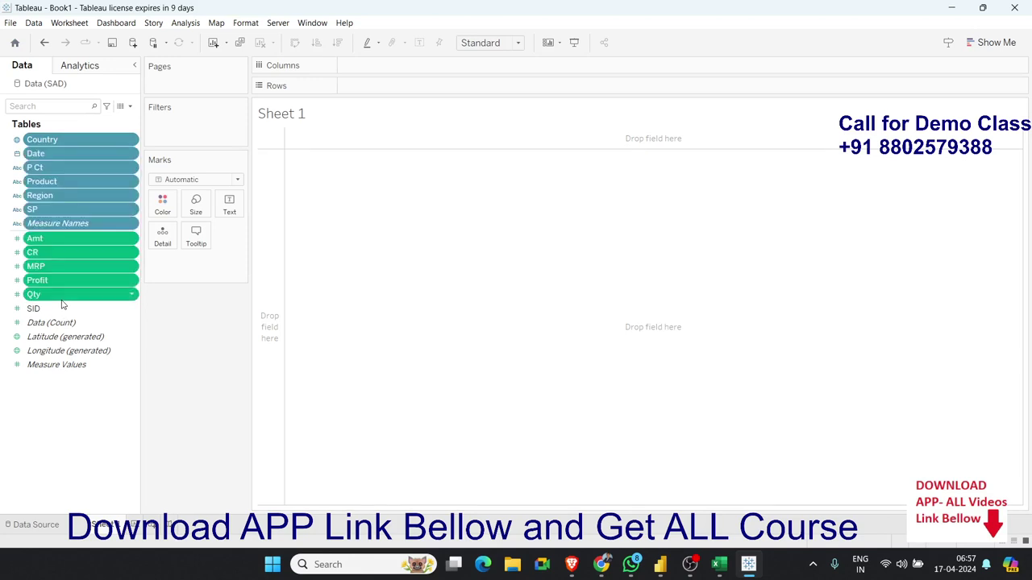
pyautogui.click(987, 41)
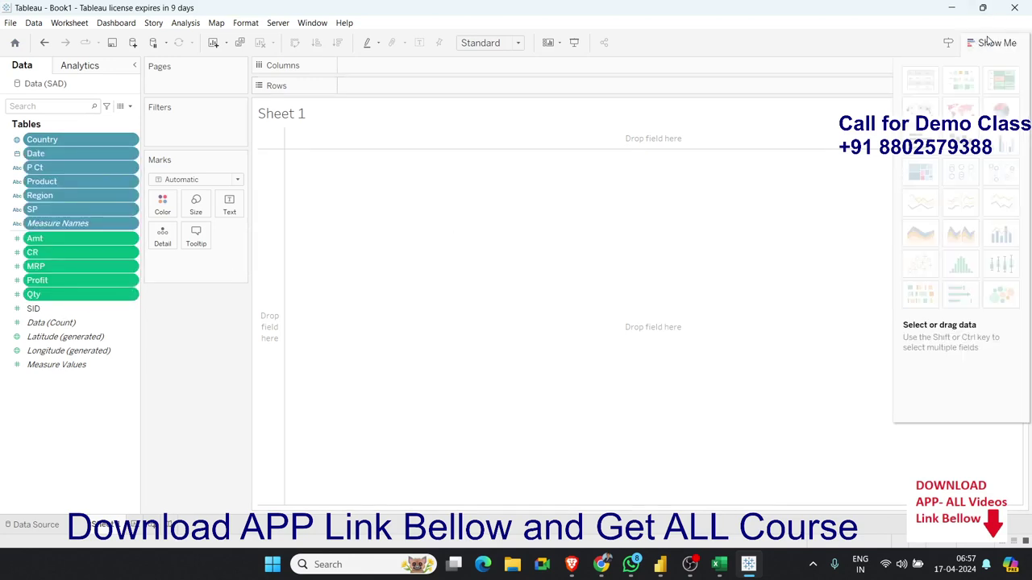
pyautogui.click(56, 140)
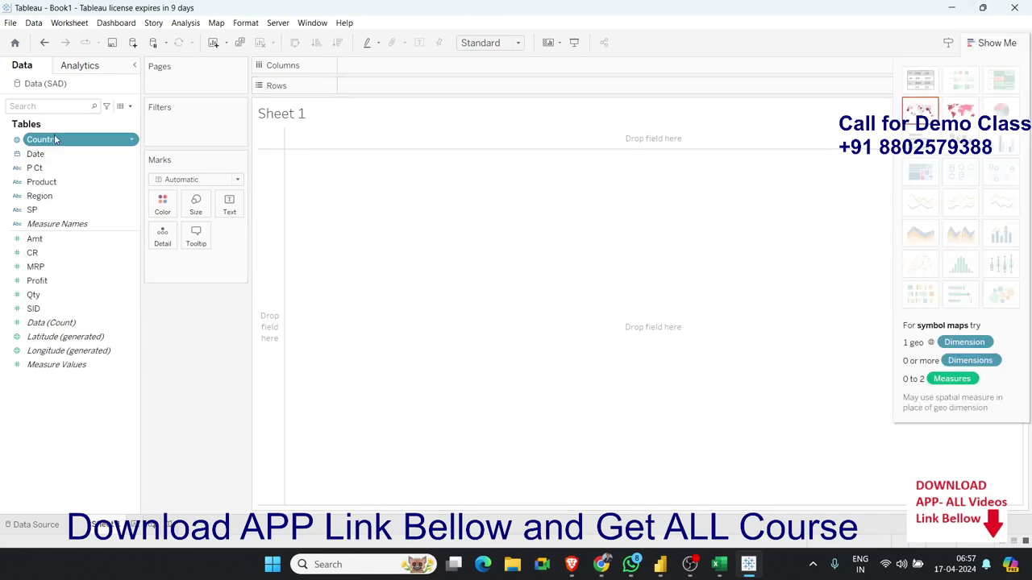
pyautogui.keyDown('ctrl'); pyautogui.click(55, 298); pyautogui.keyUp('ctrl')
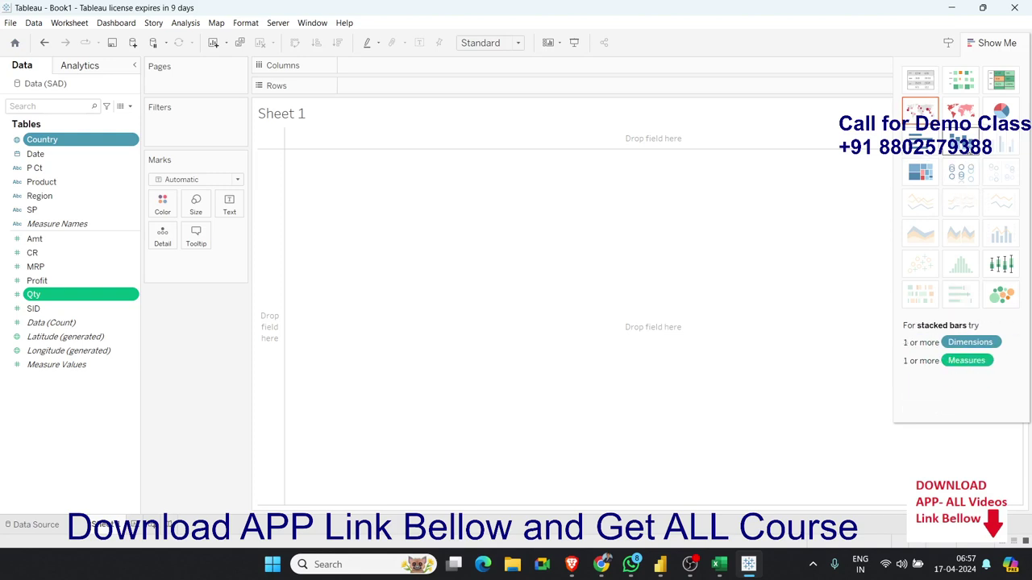
pyautogui.click(961, 145)
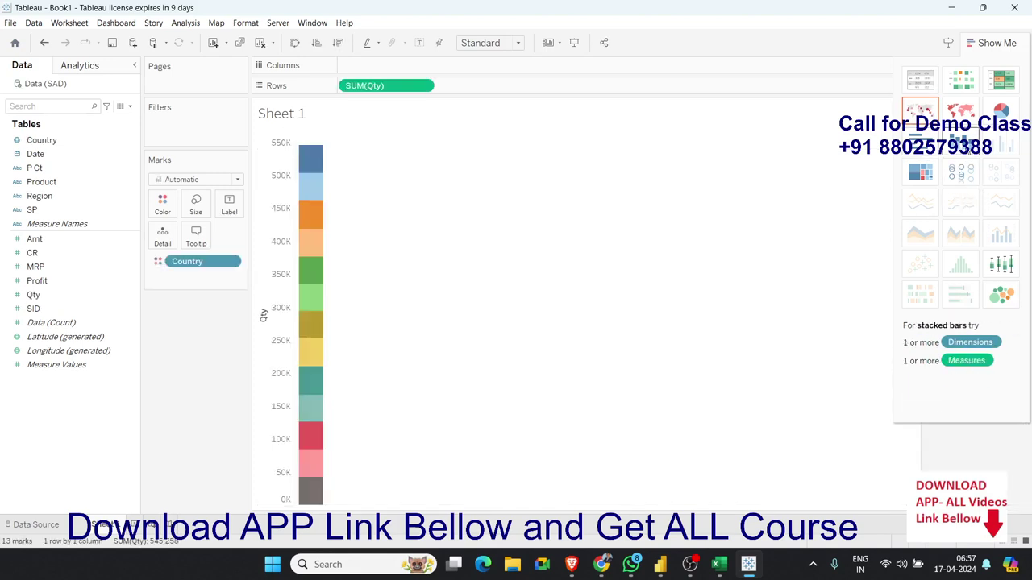
pyautogui.click(927, 150)
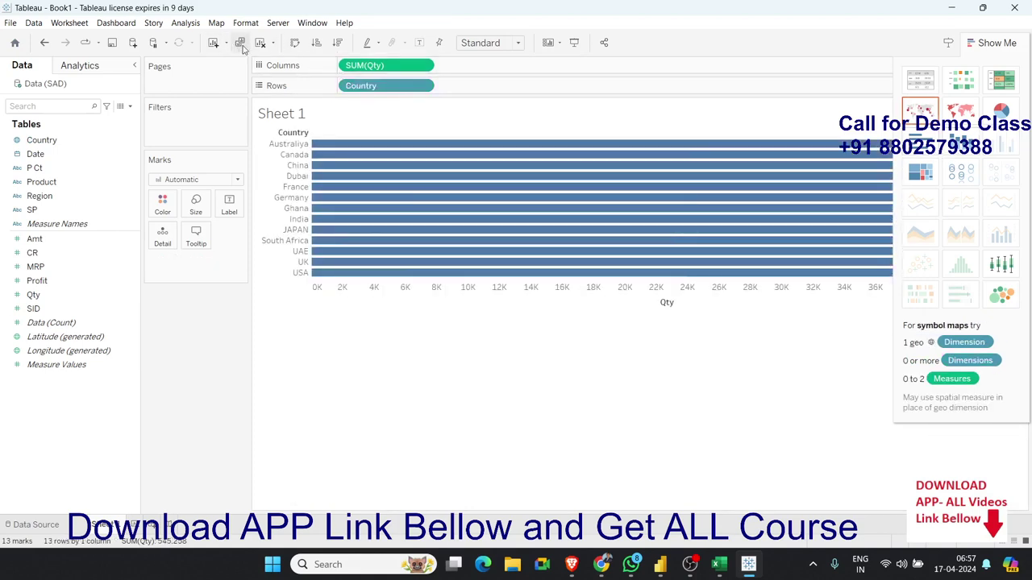
pyautogui.click(295, 42)
pyautogui.moveTo(697, 323)
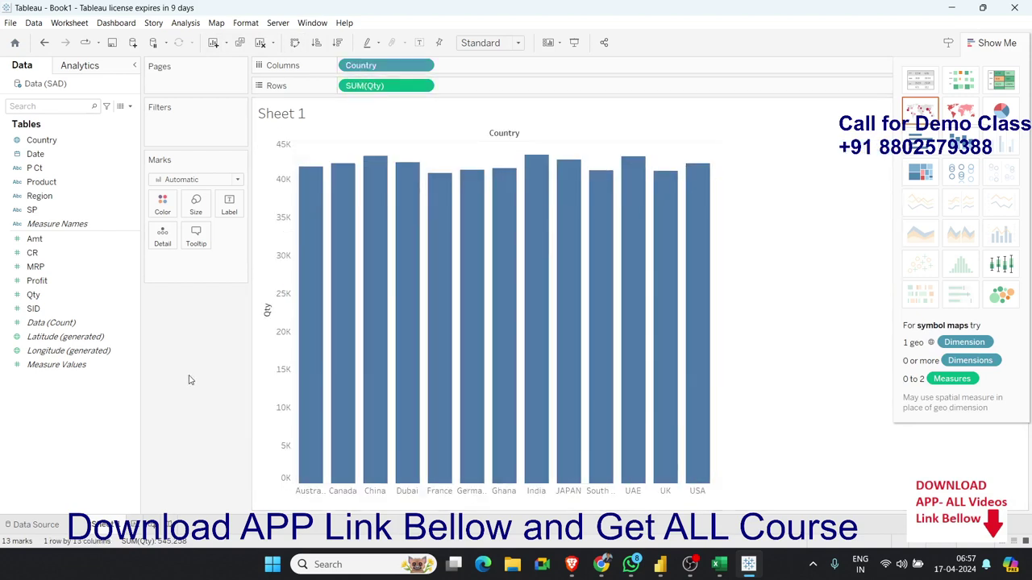
pyautogui.click(138, 528)
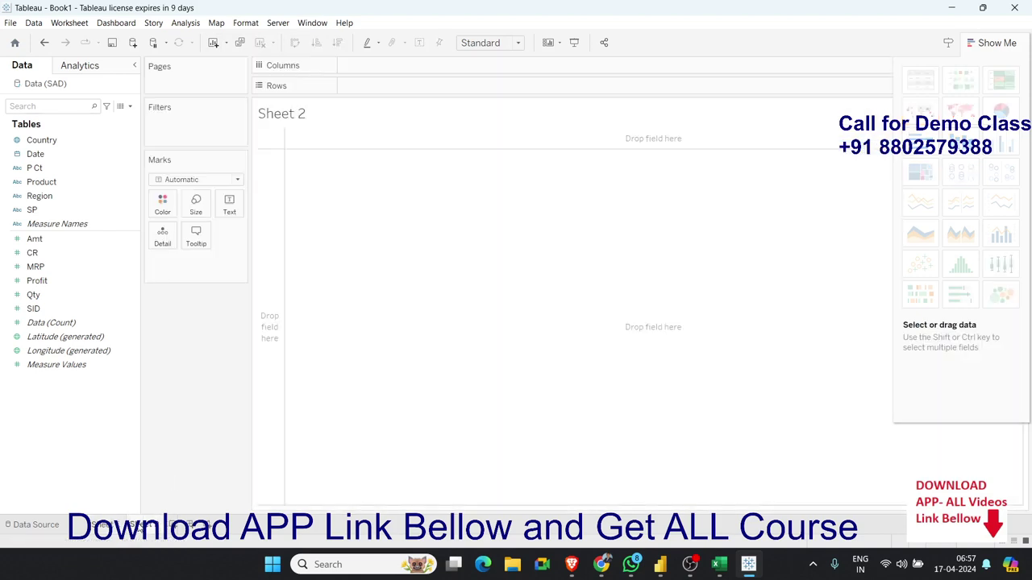
# - Try pairing the Region and Qty fields for Sheet 2's chart
pyautogui.click(49, 197)
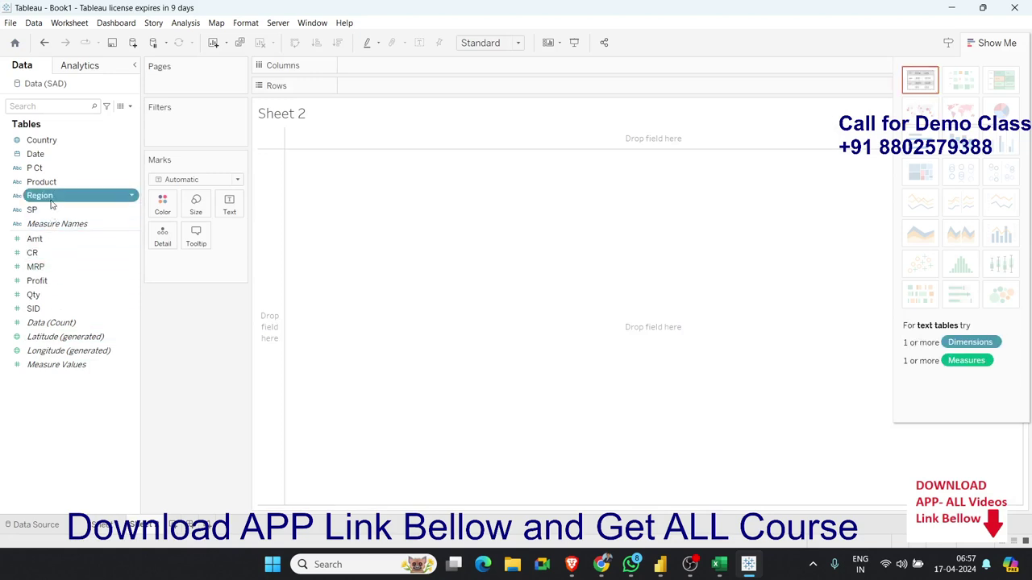
pyautogui.keyDown('ctrl'); pyautogui.click(29, 296); pyautogui.keyUp('ctrl')
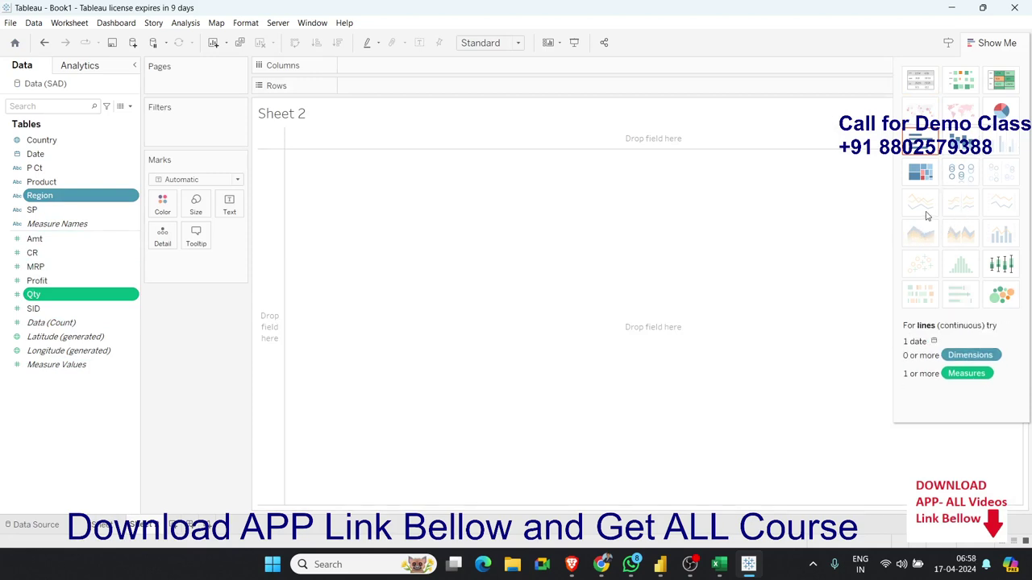
pyautogui.click(44, 298)
pyautogui.click(45, 197)
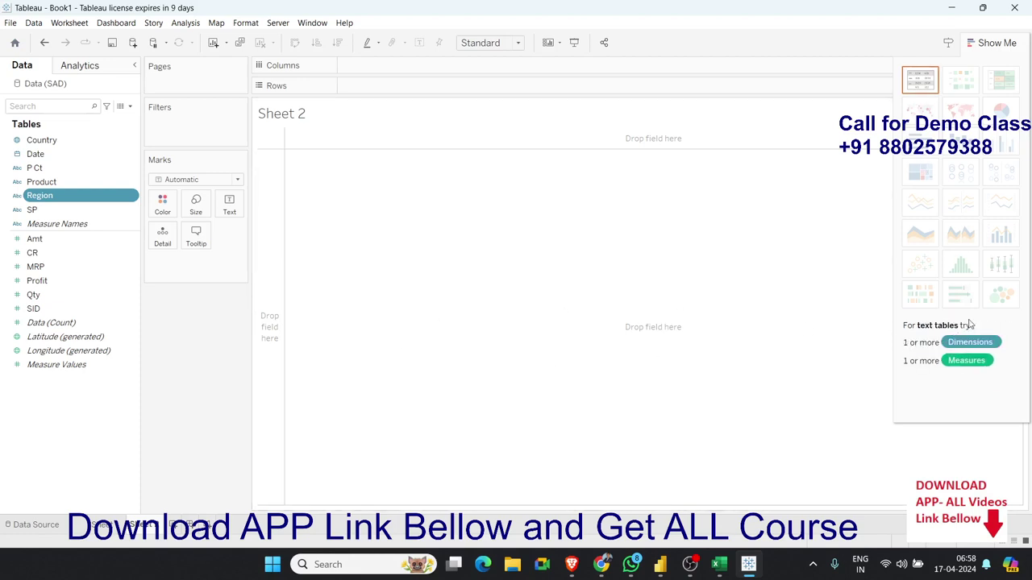
pyautogui.keyDown('ctrl'); pyautogui.click(54, 298); pyautogui.keyUp('ctrl')
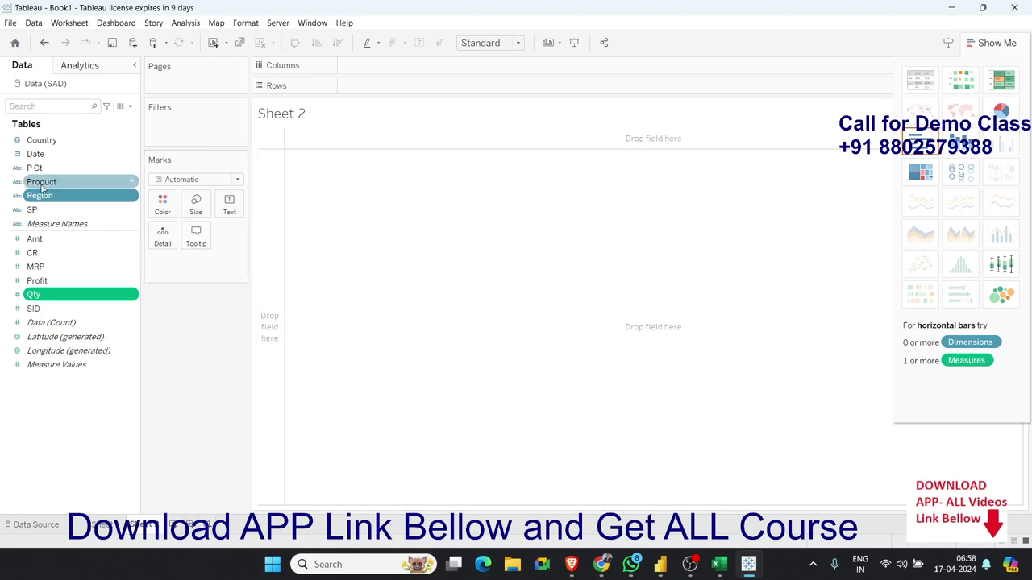
# - Chart Sum of Qty over Date as a line, drilled from year to quarter to month
pyautogui.click(38, 154)
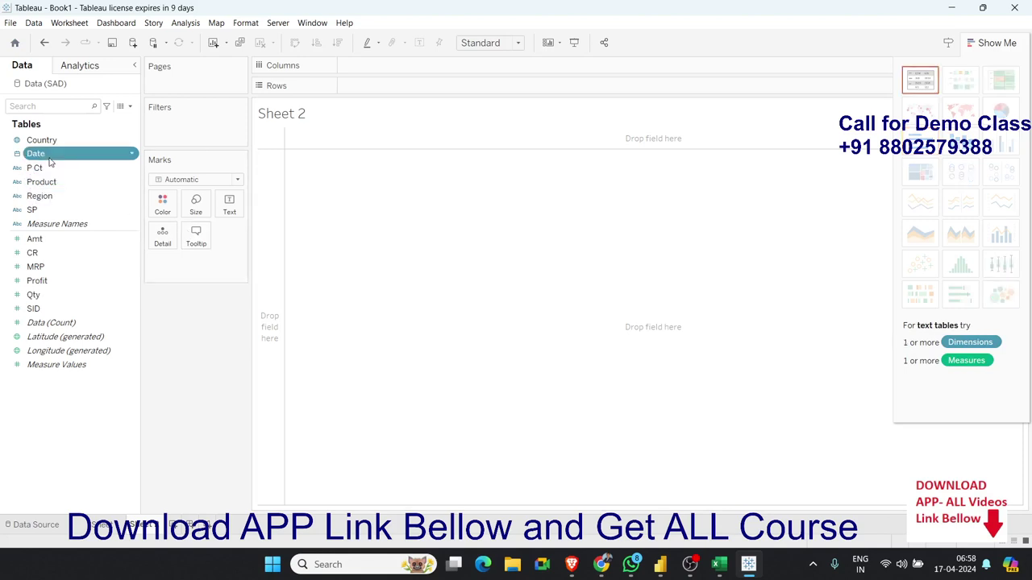
pyautogui.keyDown('ctrl'); pyautogui.click(34, 295); pyautogui.keyUp('ctrl')
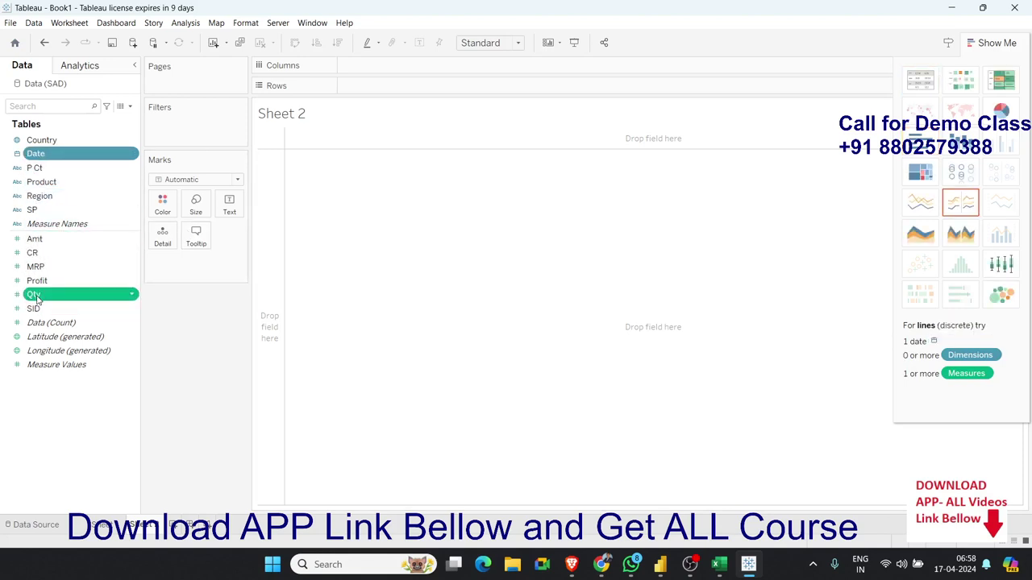
pyautogui.click(925, 210)
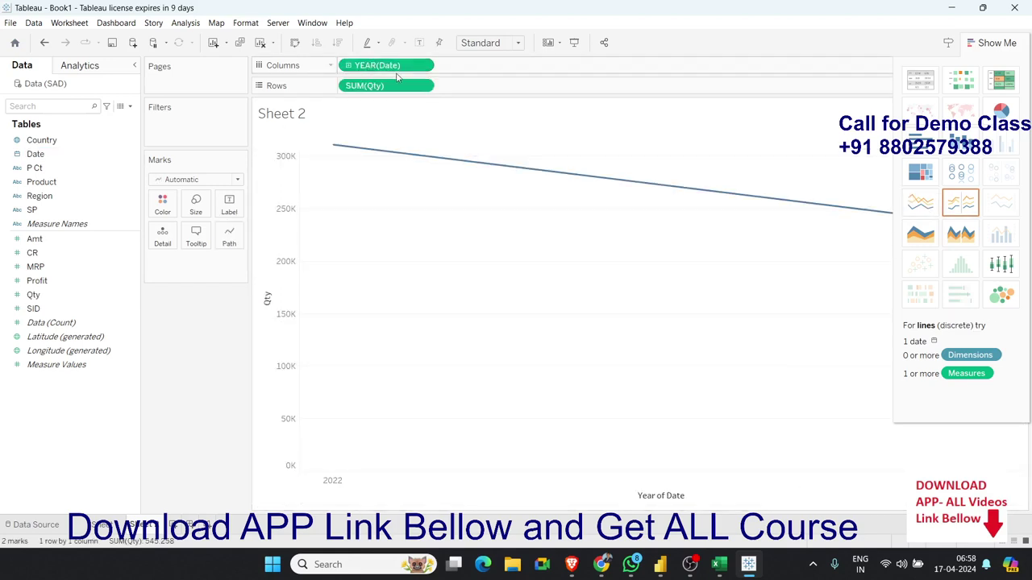
pyautogui.moveTo(385, 65)
pyautogui.click(348, 66)
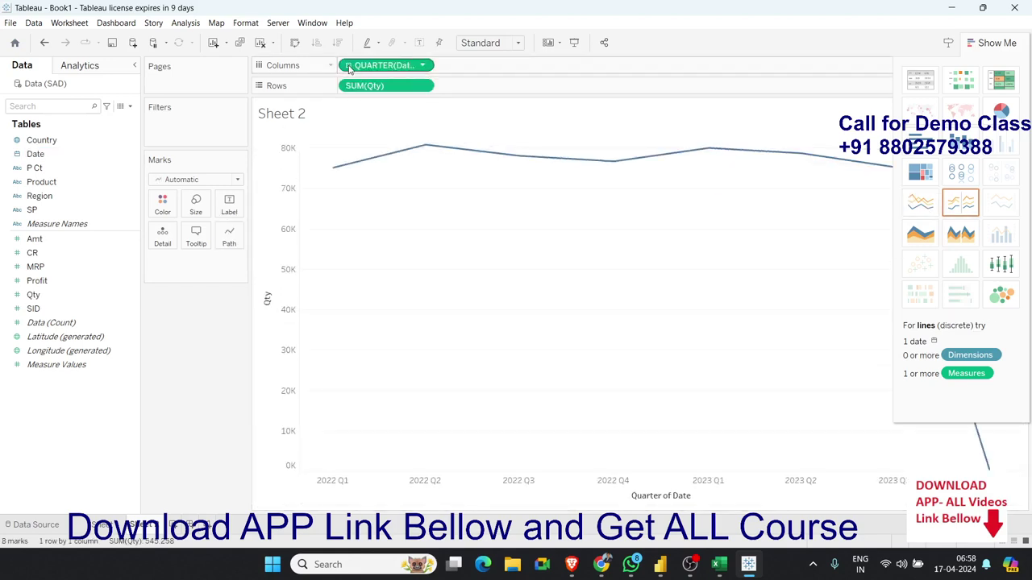
pyautogui.click(348, 66)
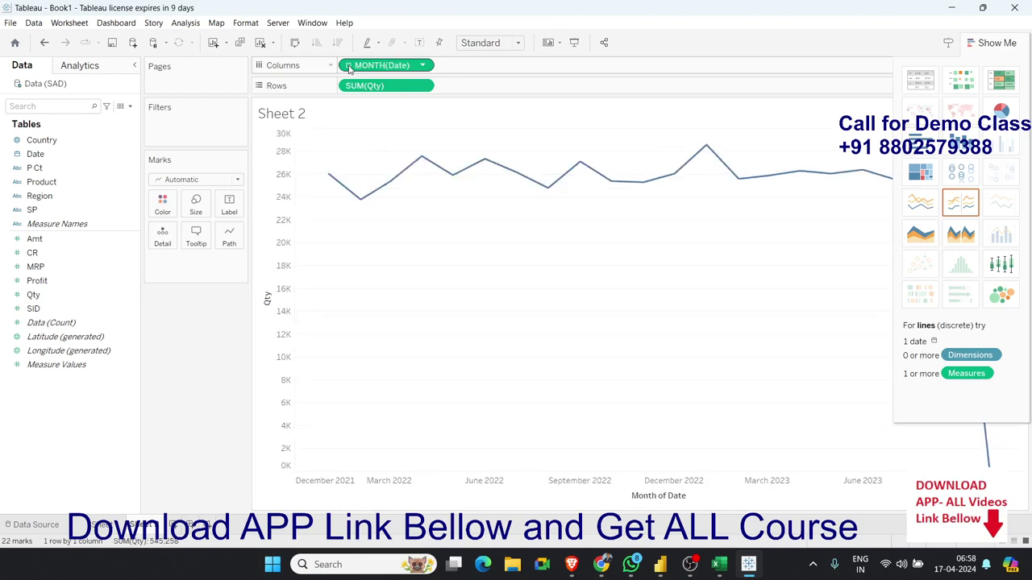
# - Compare Sheet 1's country bar chart with Sheet 2's line chart, ending on Sheet 2
pyautogui.click(104, 530)
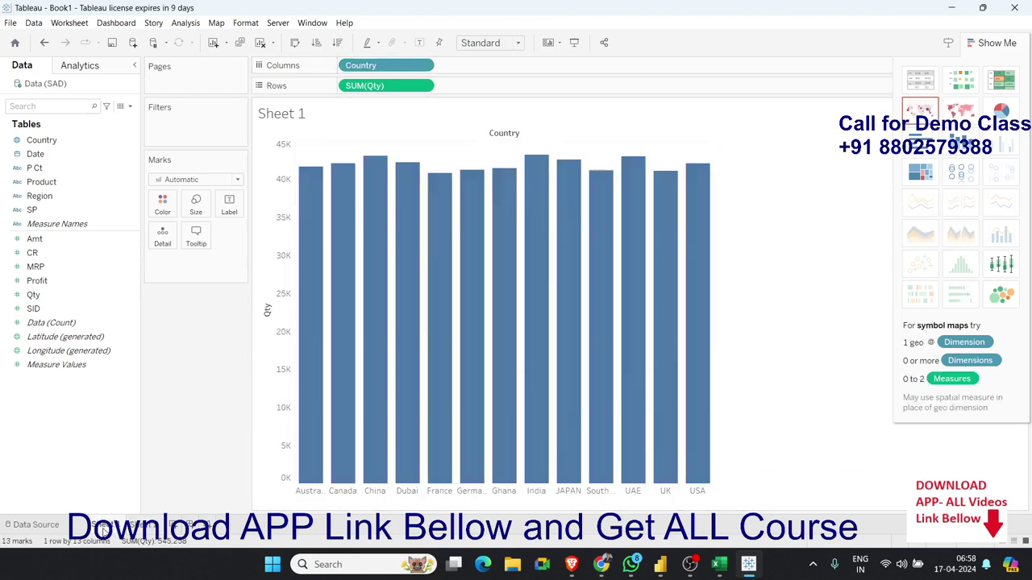
pyautogui.click(148, 530)
pyautogui.click(112, 532)
pyautogui.click(142, 528)
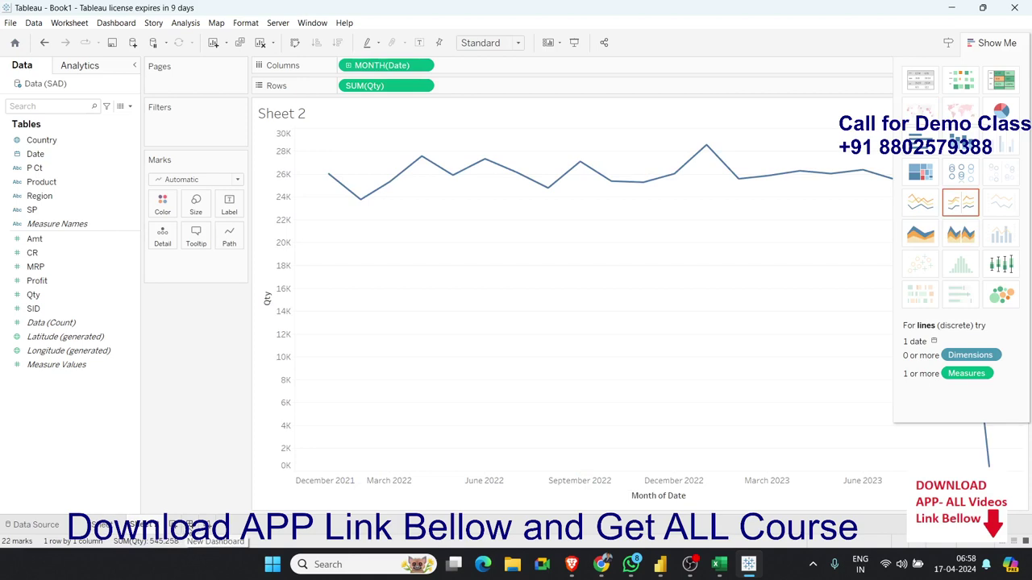
# - Create a dashboard with Sheet 1's bar chart on top and Sheet 2's line chart beneath
pyautogui.click(190, 525)
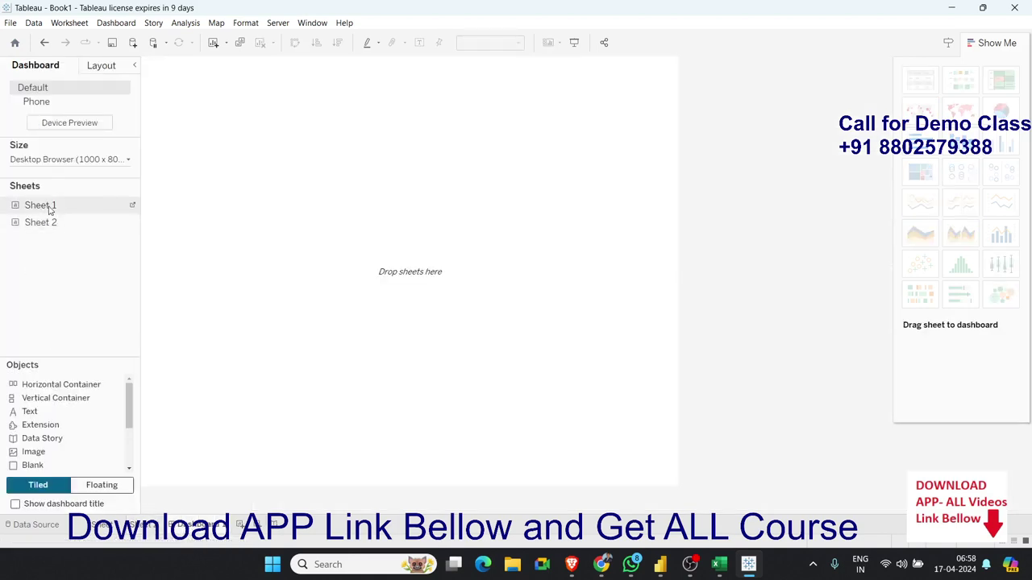
pyautogui.moveTo(50, 209); pyautogui.dragTo(199, 190)
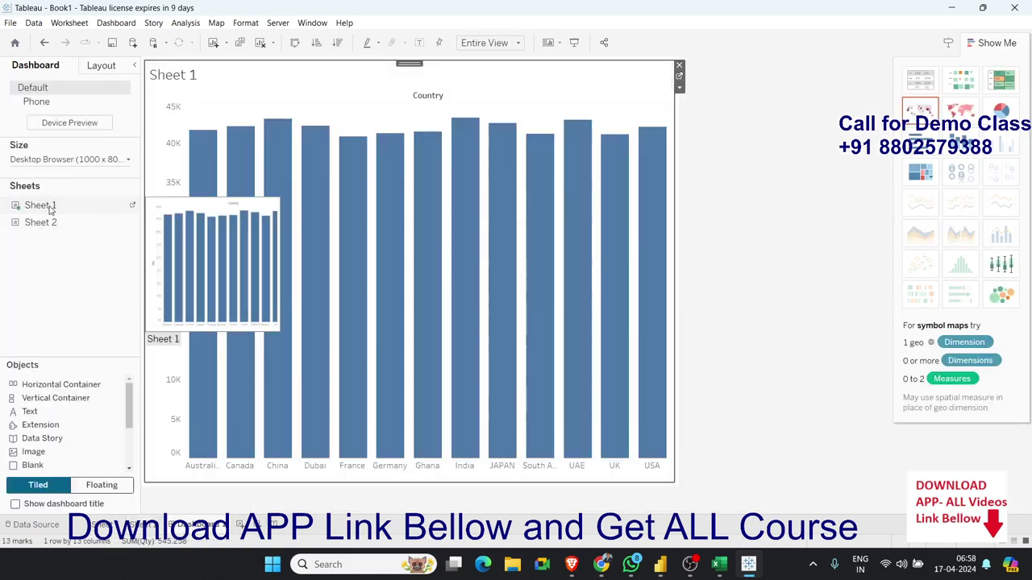
pyautogui.moveTo(40, 222); pyautogui.dragTo(184, 364)
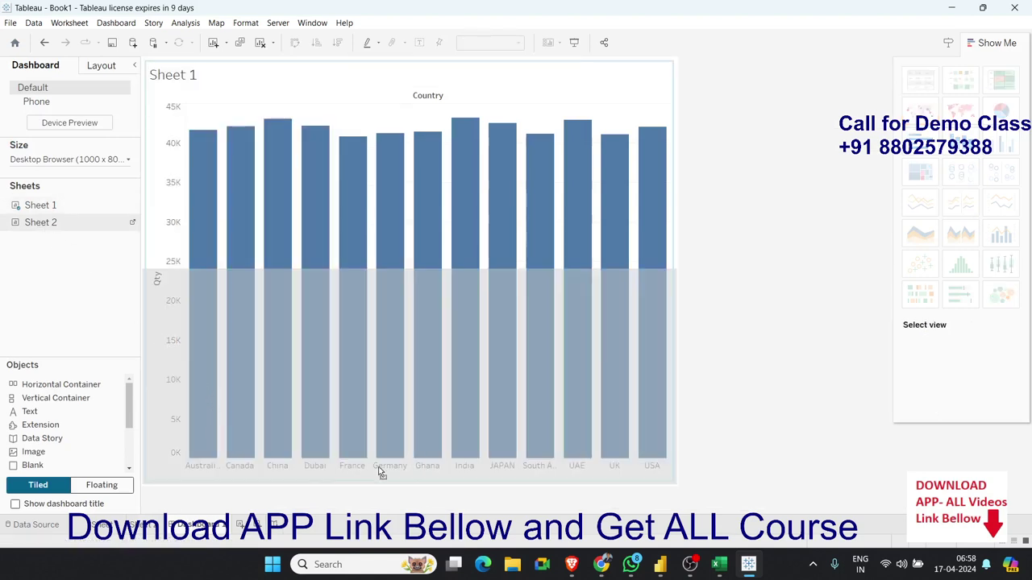
pyautogui.moveTo(212, 431); pyautogui.dragTo(379, 472)
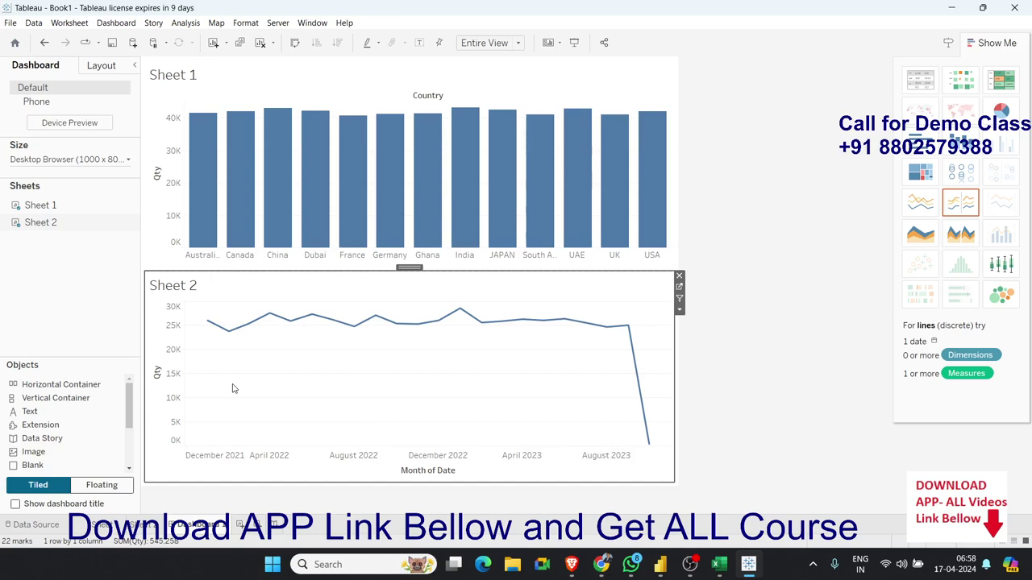
pyautogui.moveTo(660, 564)
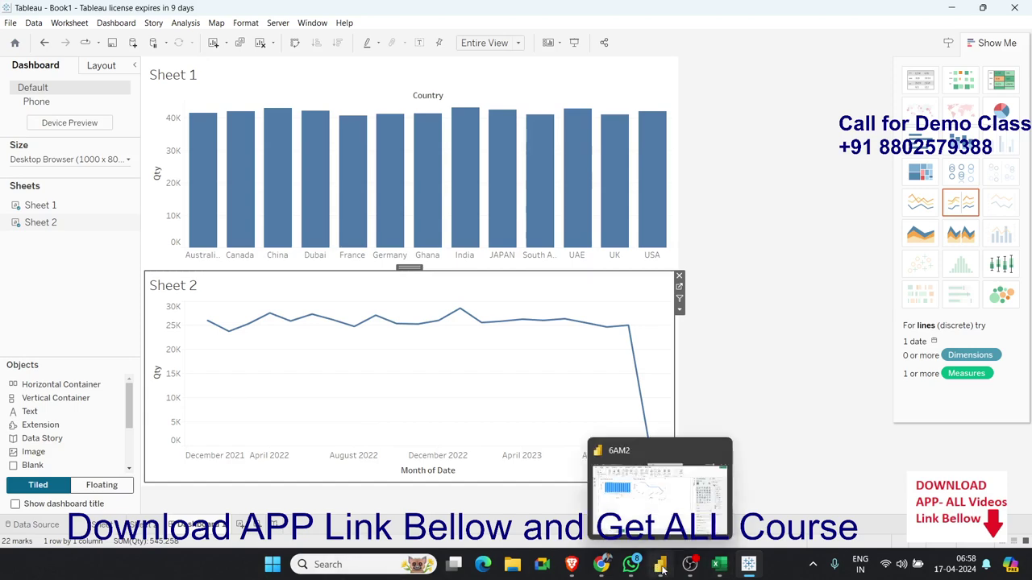
pyautogui.click(654, 528)
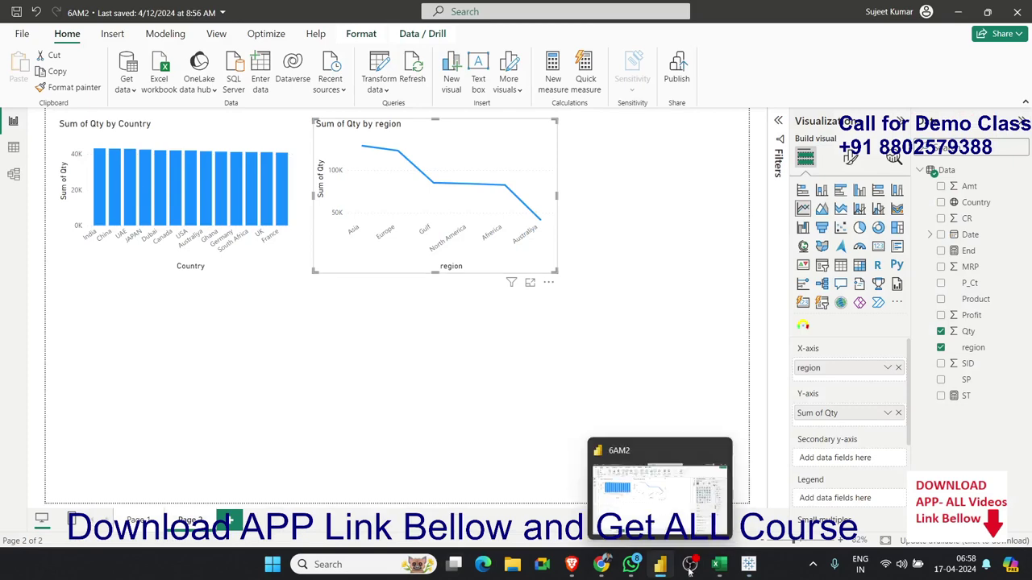
pyautogui.click(748, 564)
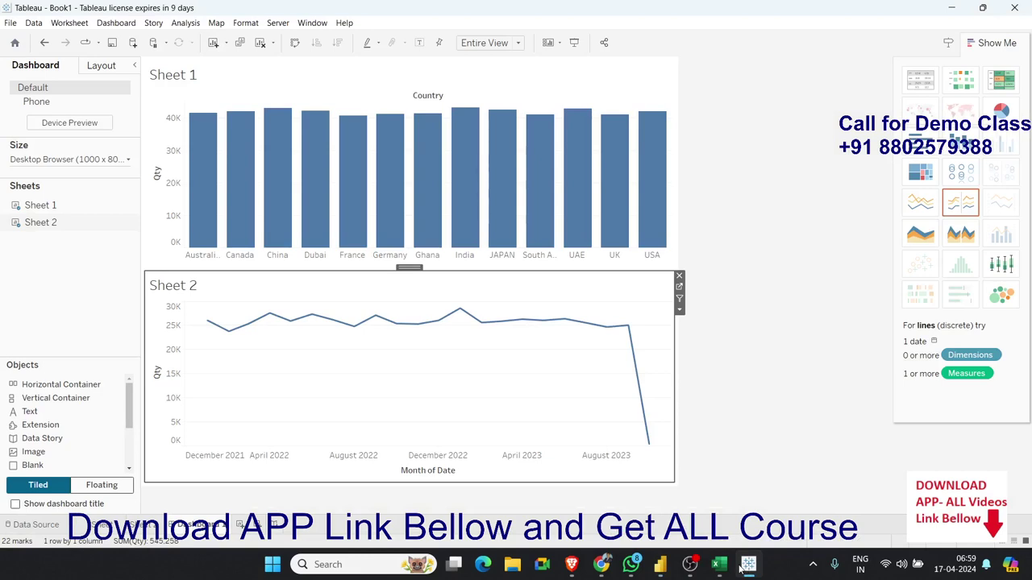
pyautogui.moveTo(719, 564)
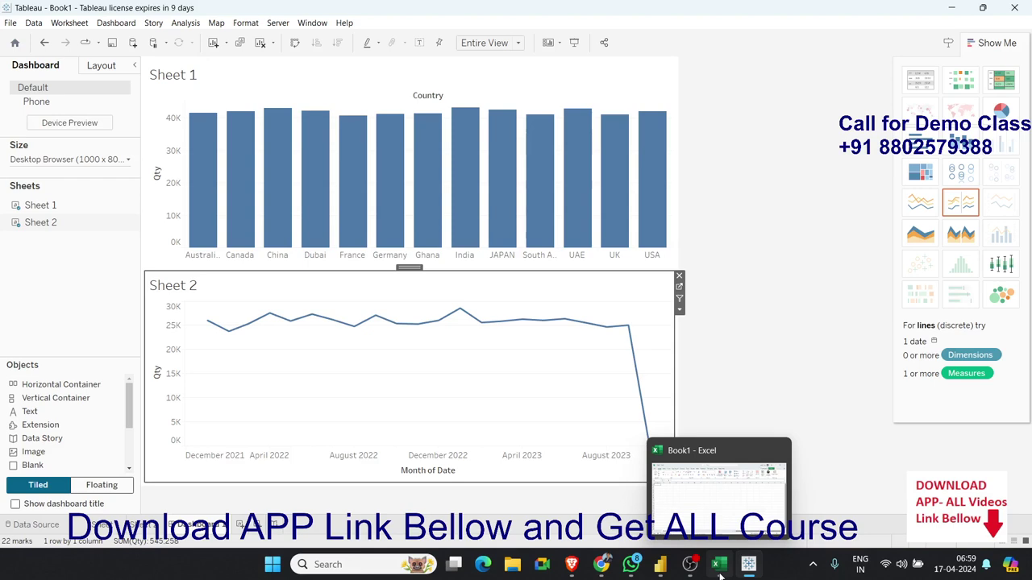
# - After briefly focusing the Excel workbook, show Tableau's SAD data source with its Data table rows
pyautogui.click(720, 575)
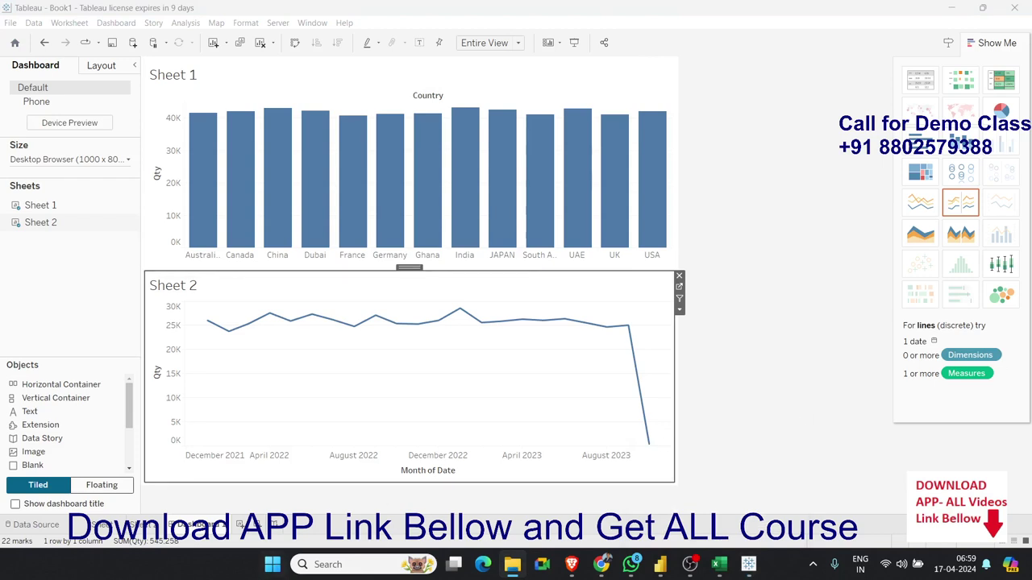
pyautogui.click(63, 528)
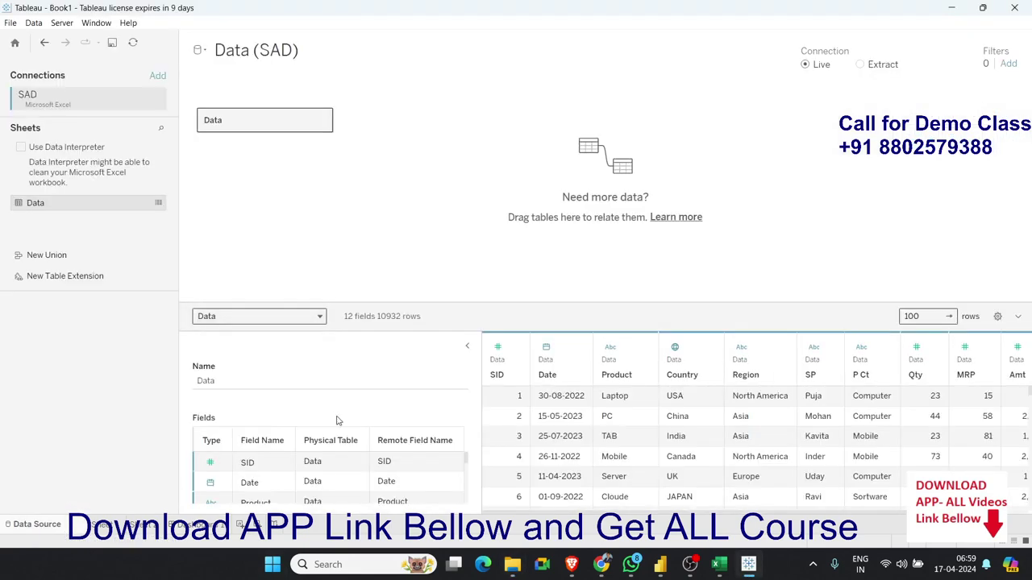
# - Scroll through the Data table's preview rows in the SAD data source
pyautogui.scroll(-1, 610, 428)
pyautogui.scroll(-1, 613, 433)
pyautogui.scroll(1, 612, 433)
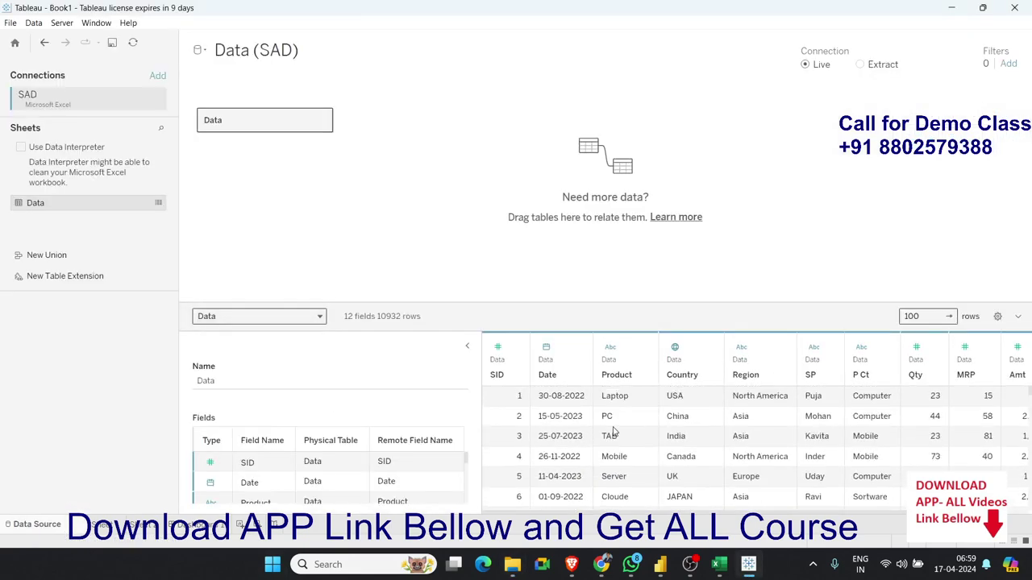